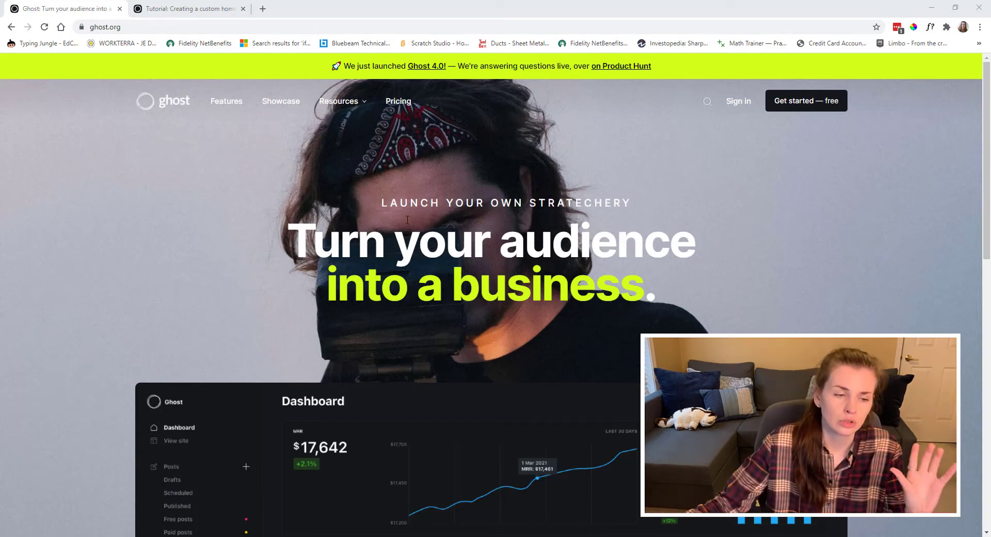
Sign in to Ghost with the prefilled site address and scroll through the dashboard's MRR and member stats.
click(739, 103)
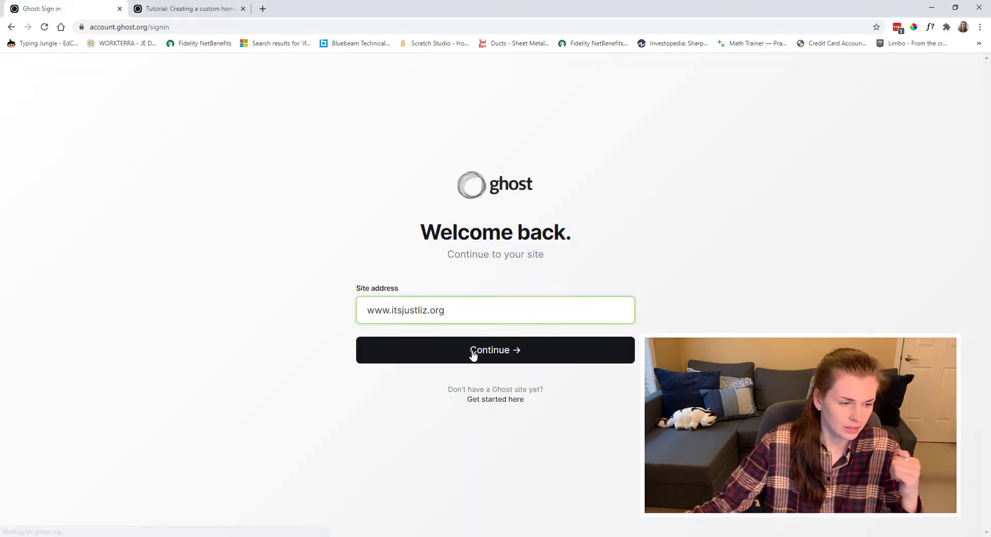
click(471, 352)
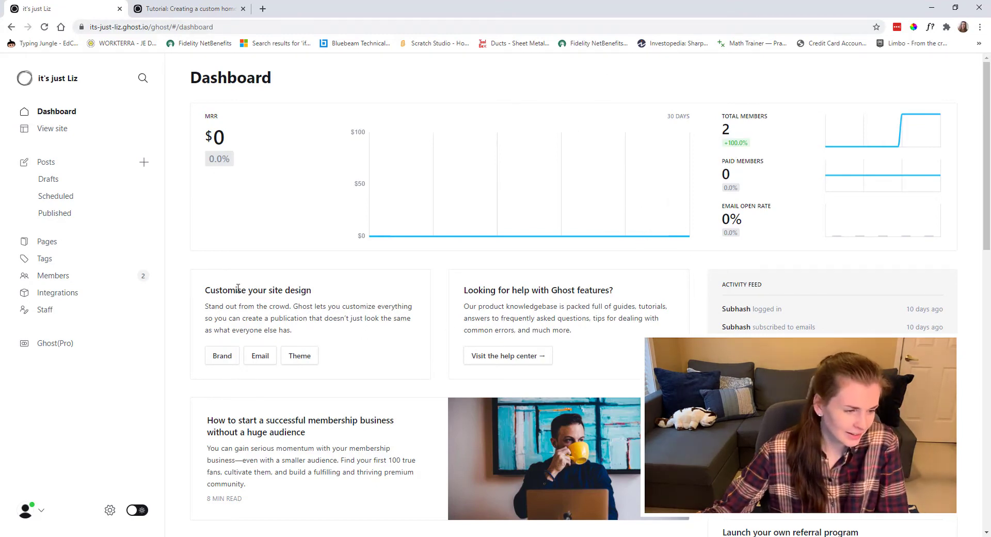
scroll(576, 146, down, 8)
scroll(590, 320, down, 5)
scroll(590, 320, up, 14)
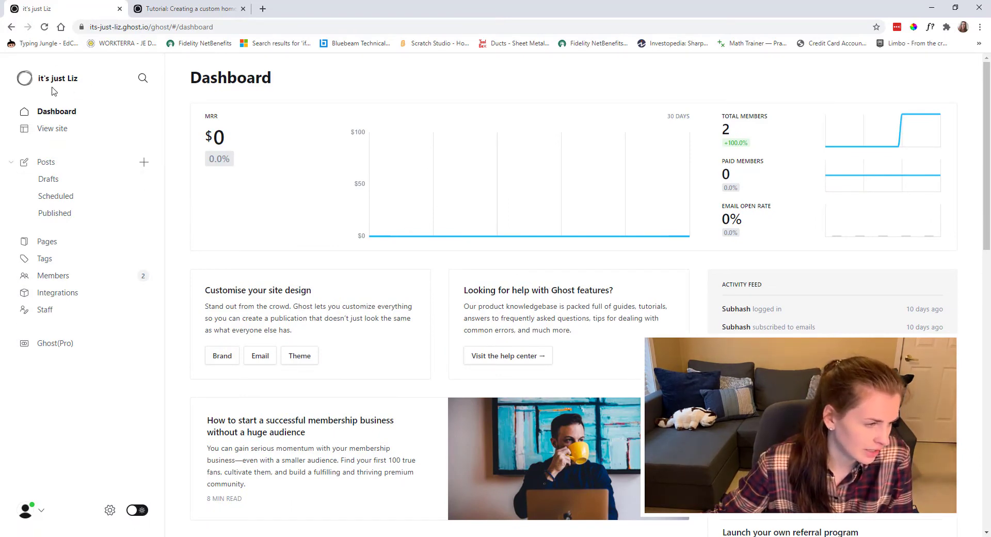
Preview the live site, then visit Posts, Pages, Tags, Members, Integrations and Staff in turn.
click(64, 132)
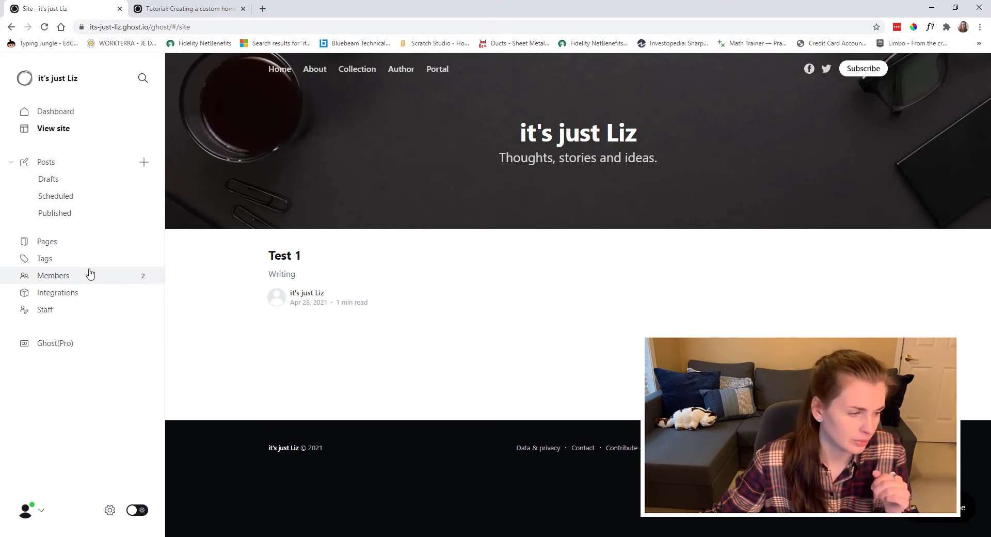
click(75, 167)
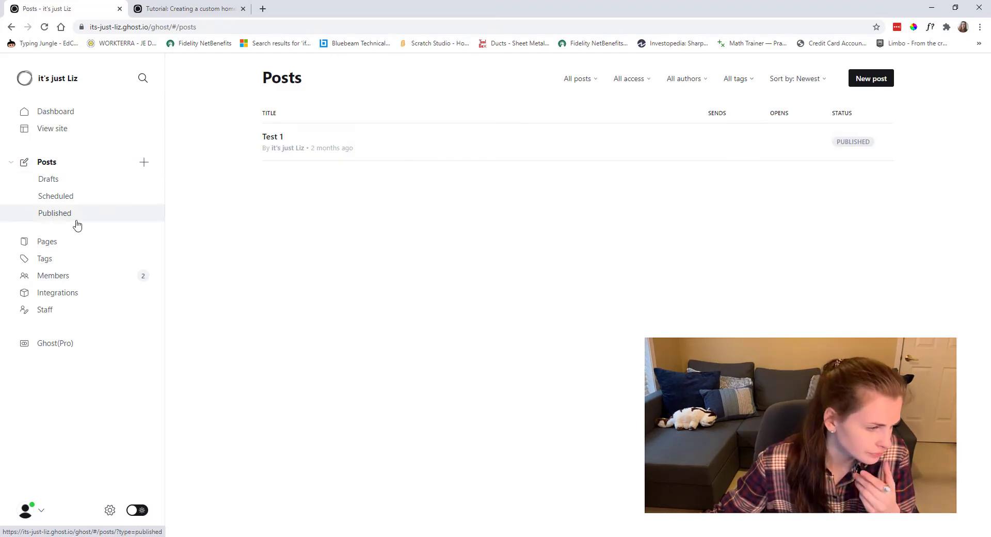
click(74, 245)
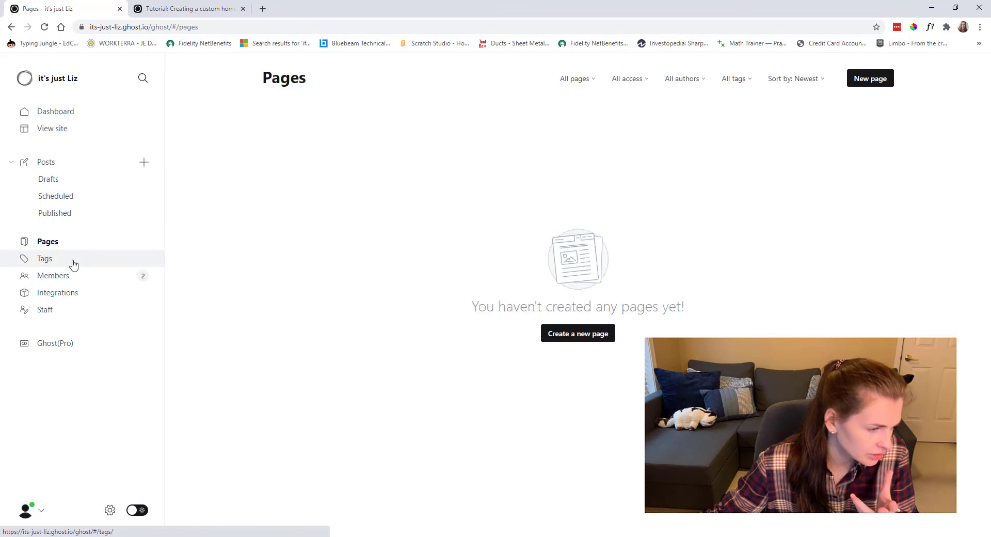
click(74, 263)
click(80, 280)
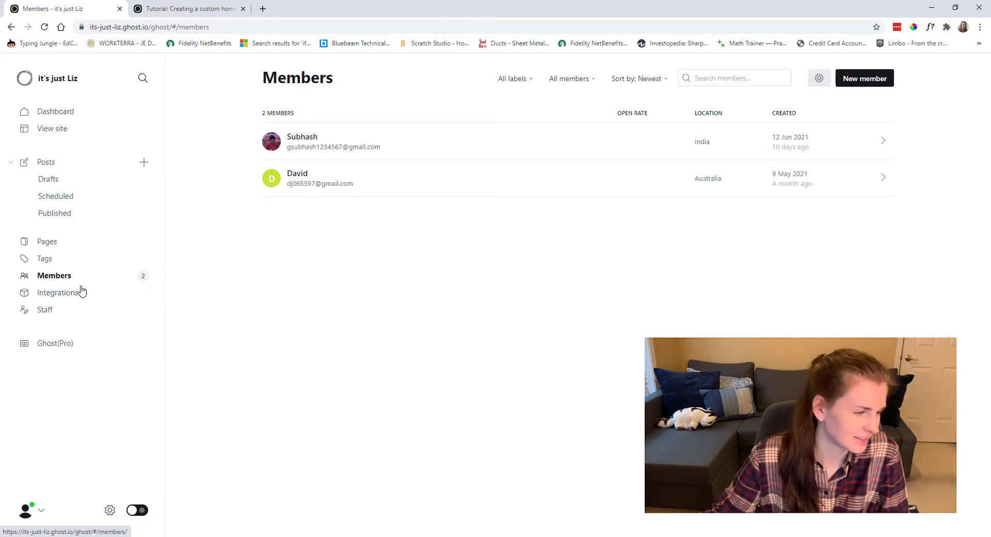
click(80, 292)
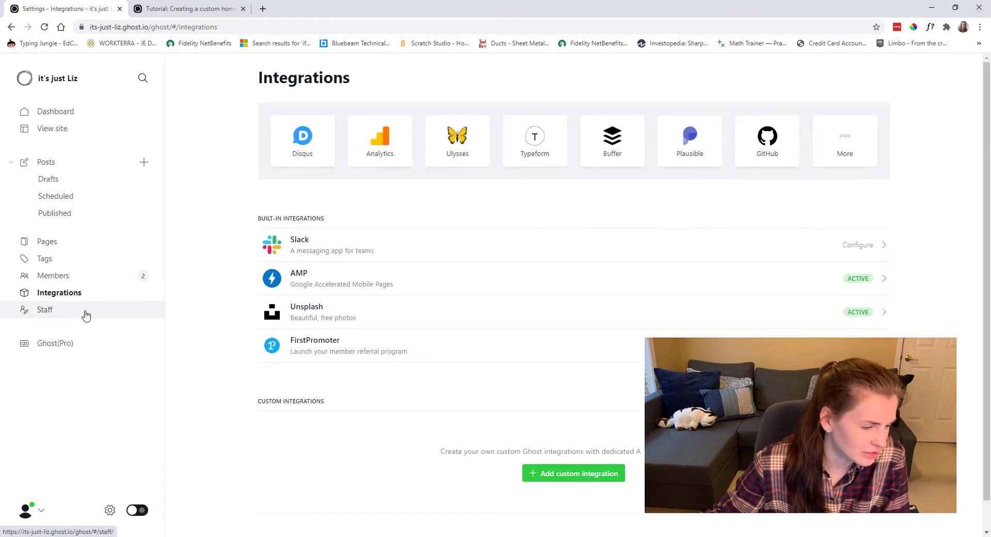
click(83, 312)
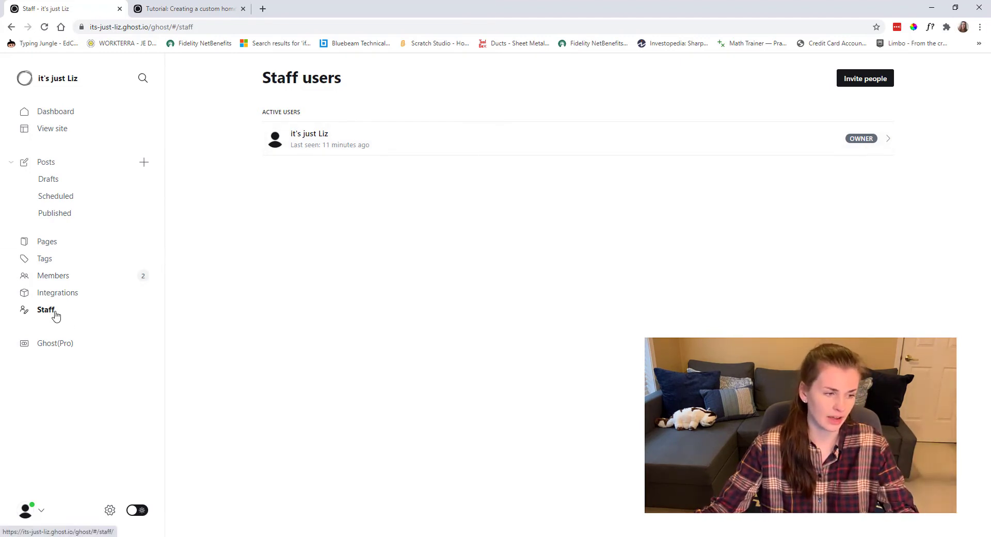
Open the Test 1 post and browse the insertable cards on a new line below Writing.
click(63, 165)
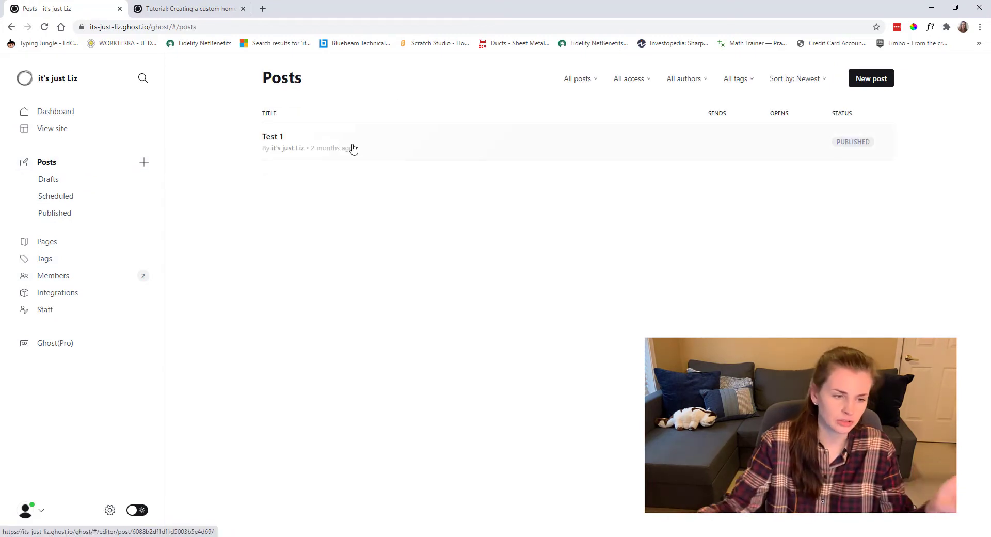
click(624, 144)
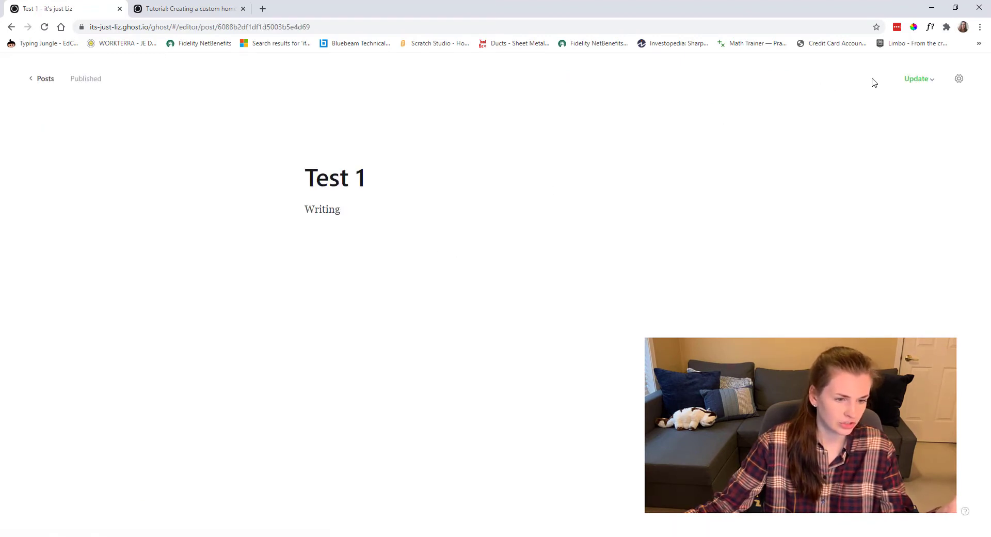
click(364, 229)
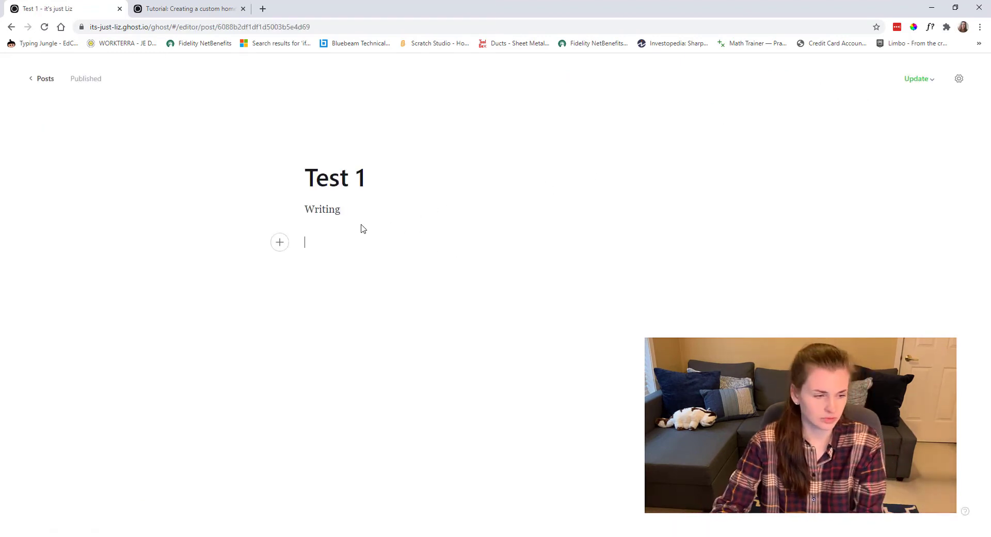
click(282, 247)
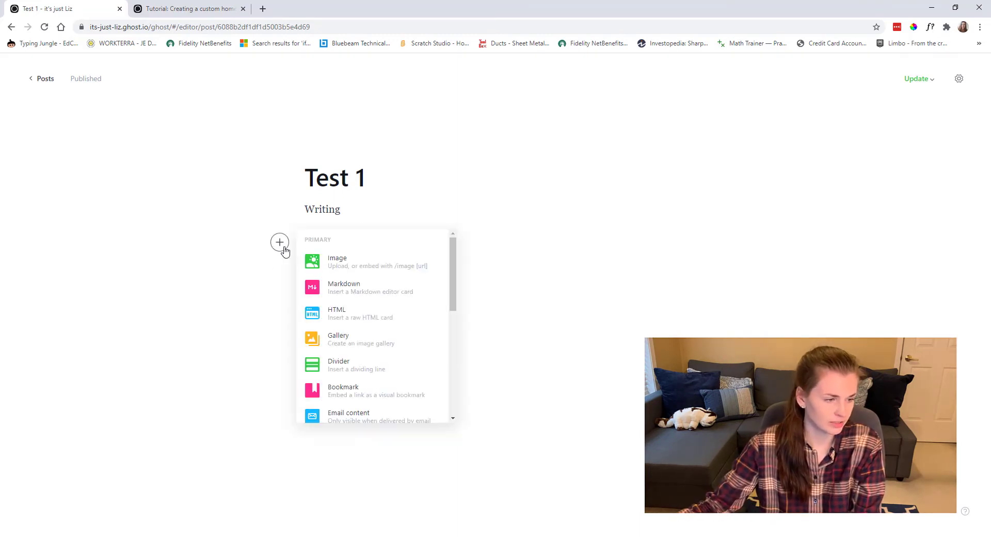
scroll(369, 293, down, 1)
scroll(372, 295, down, 5)
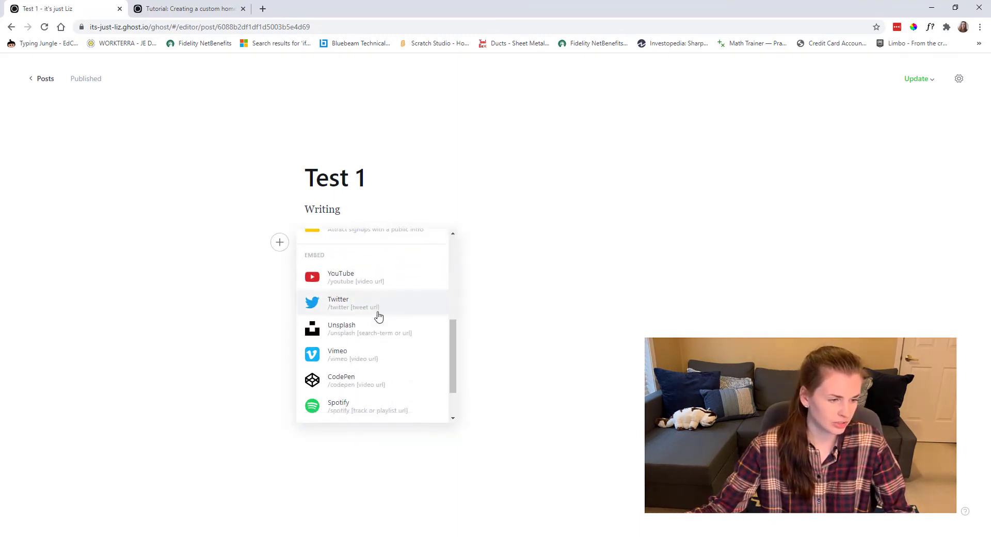
scroll(376, 365, up, 6)
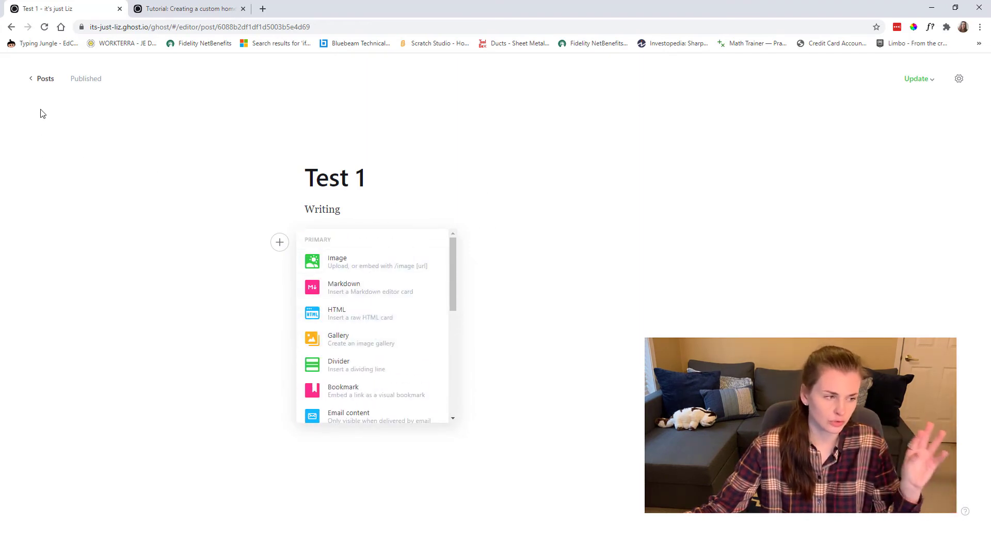
Leave the Test 1 editor without saving and return to the dashboard.
click(44, 79)
click(584, 184)
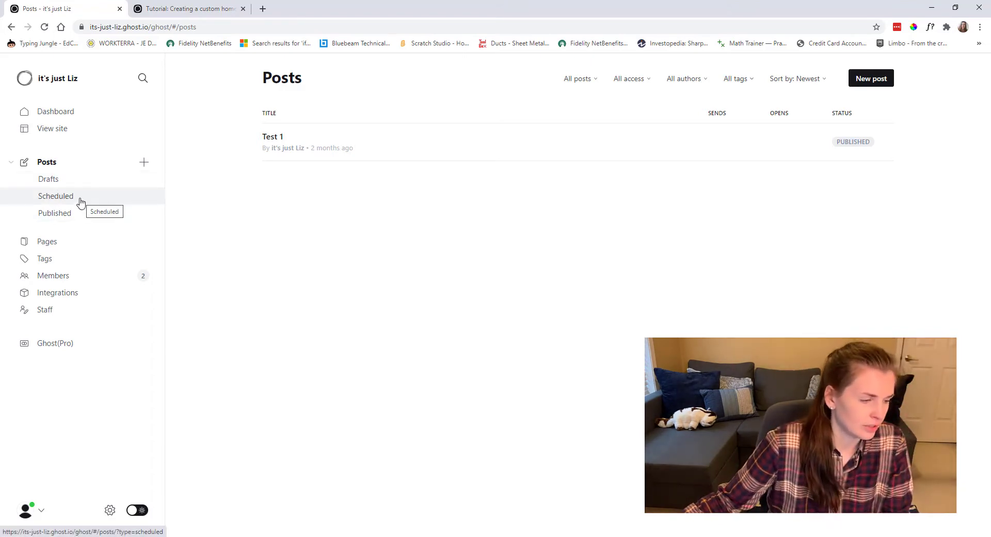
click(64, 119)
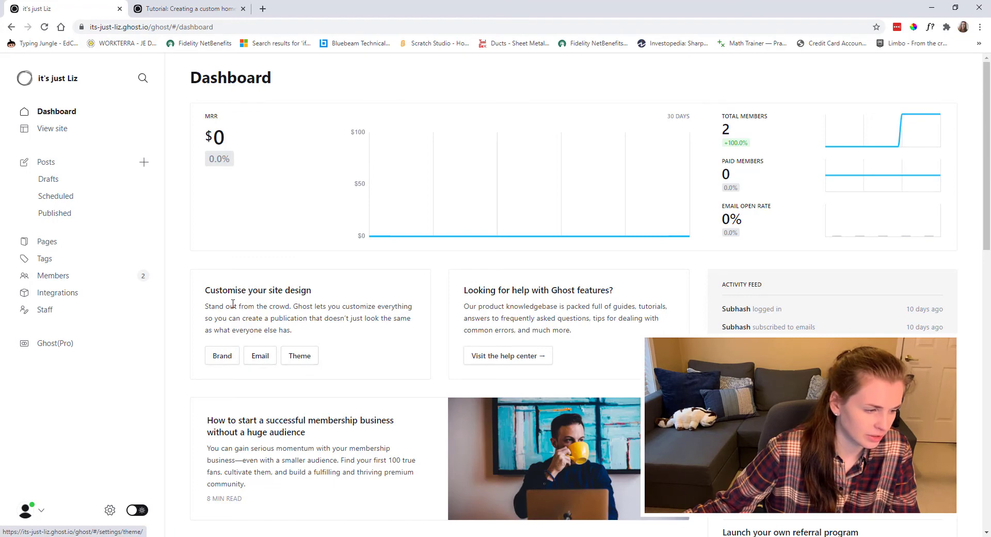
Go from the dashboard's Brand card into Settings and view the Theme directory with casper (default).
click(228, 357)
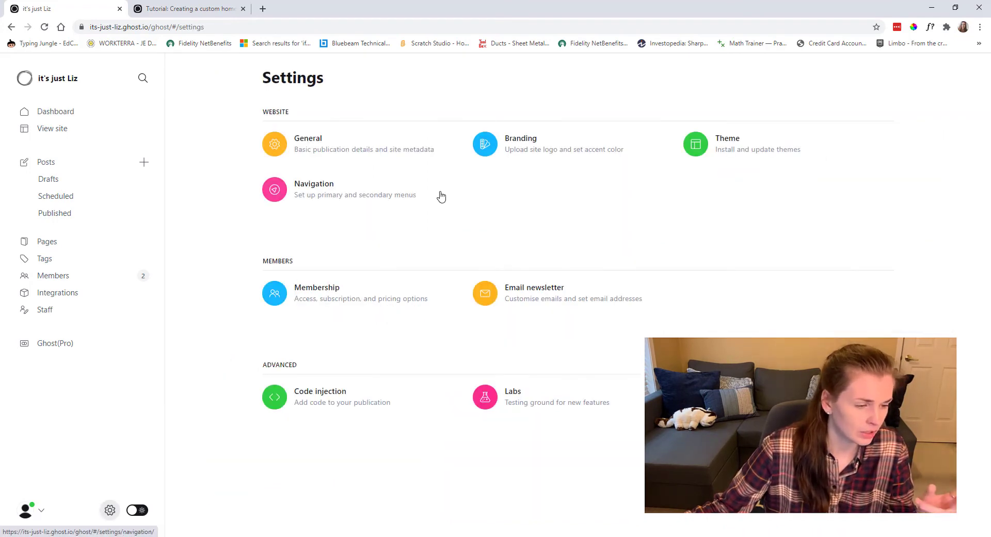
click(737, 142)
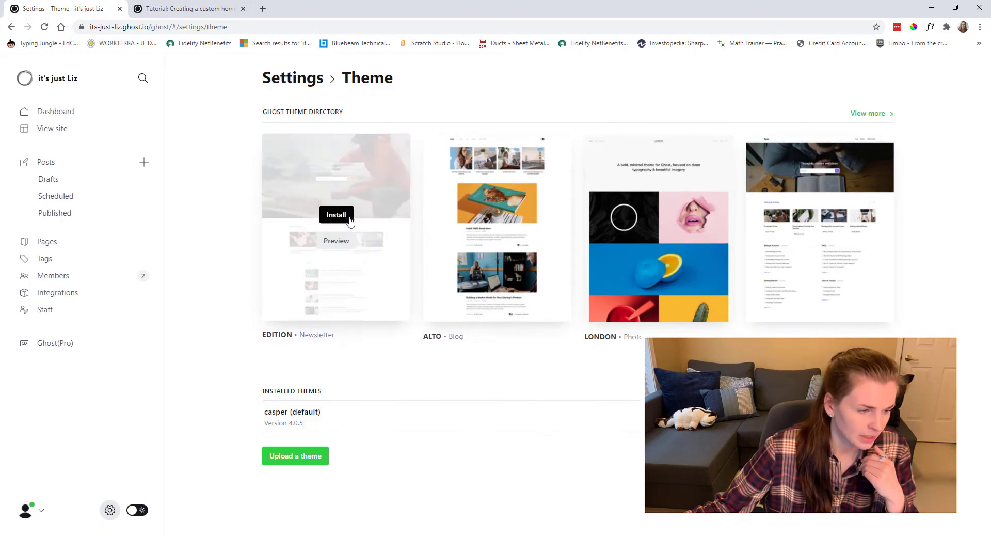
mouse_move(482, 221)
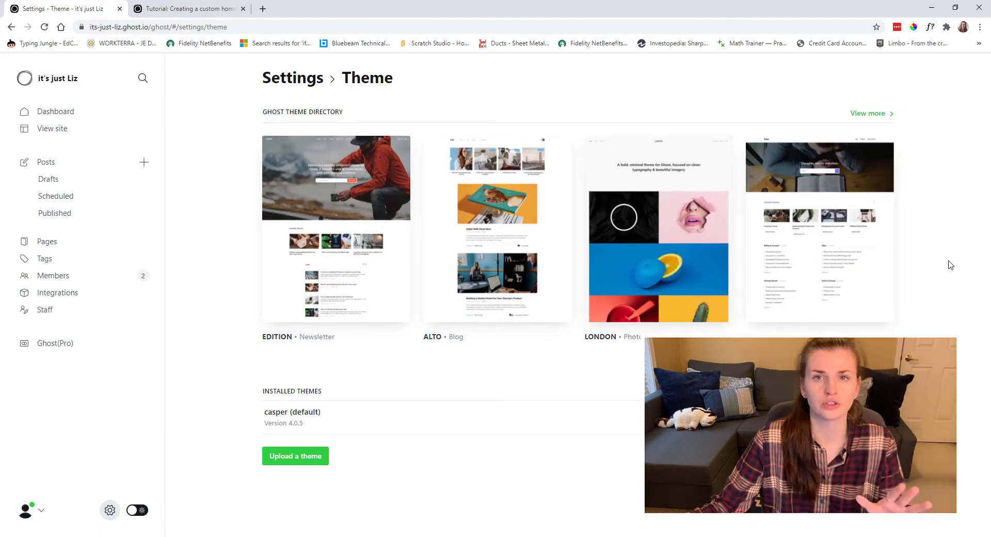
mouse_move(841, 277)
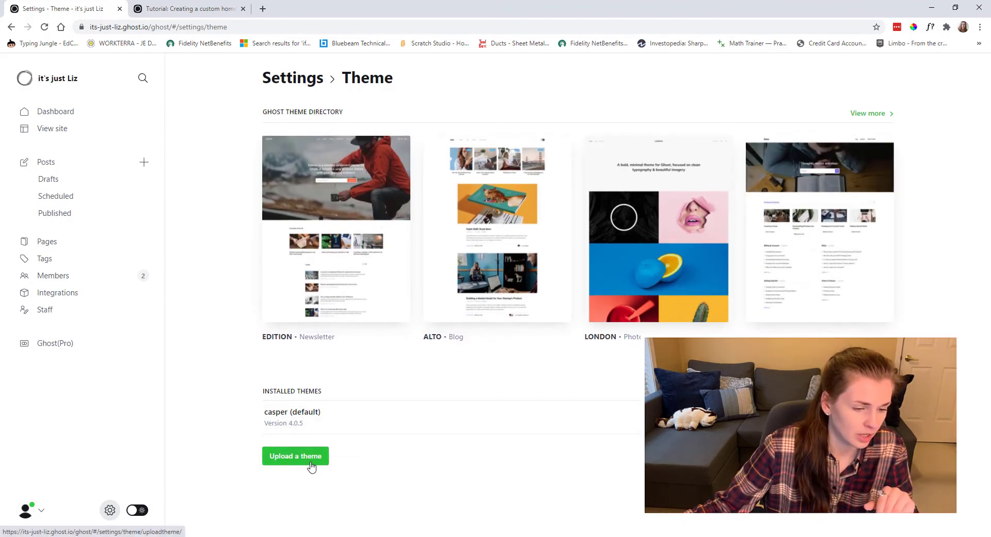
Open Branding from the main settings to review accent colour 000000, icon, logo and cover image.
click(314, 82)
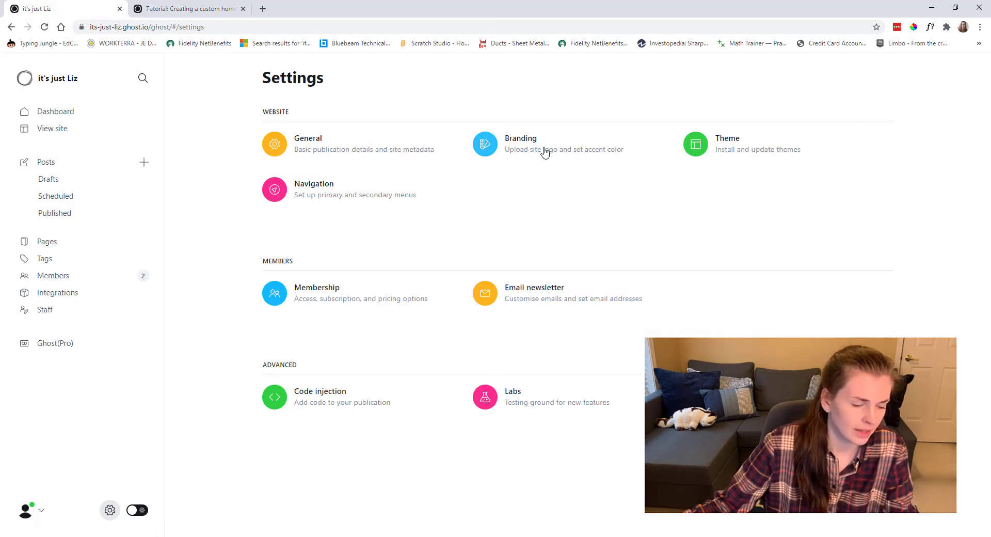
click(517, 151)
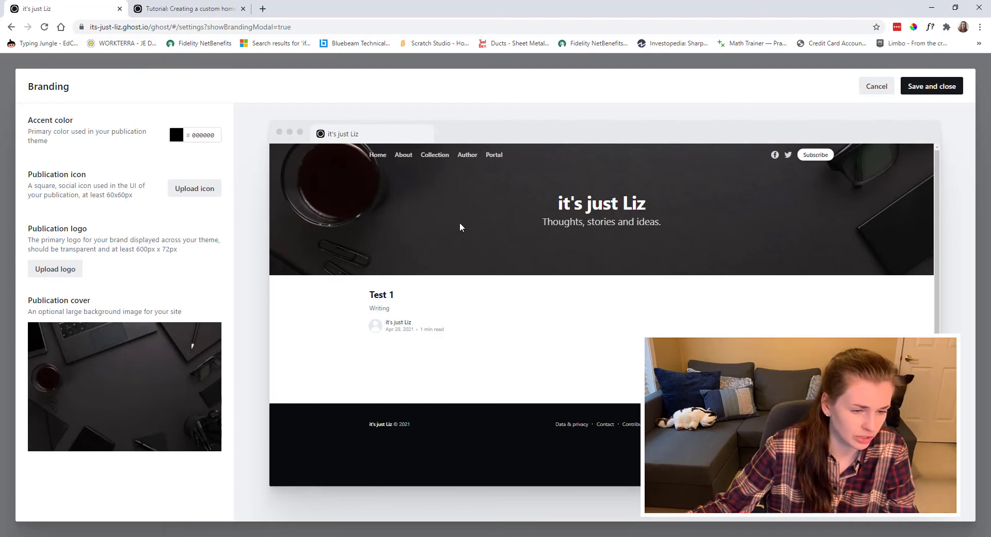
Save and close the branding panel, then show the Posts list with the published Test 1.
click(924, 97)
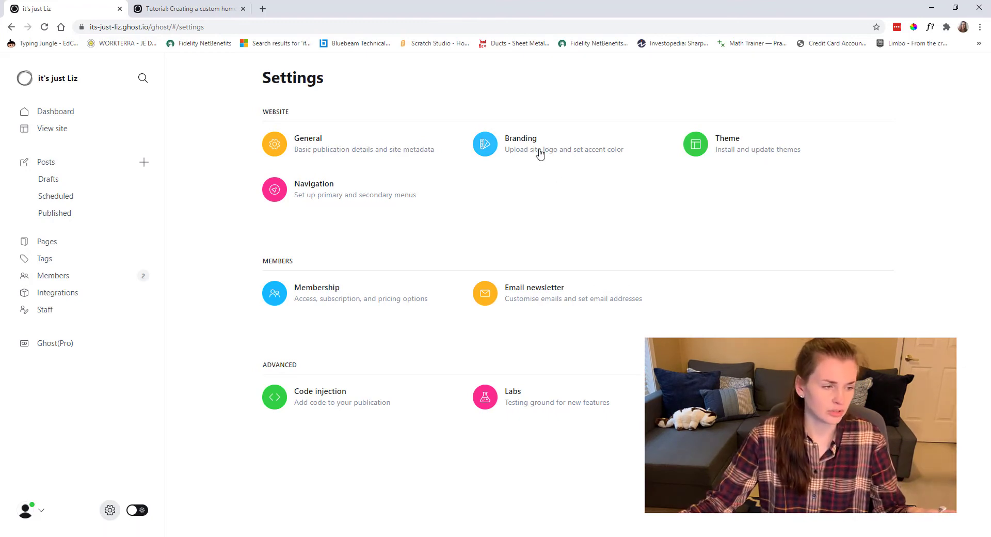
click(56, 164)
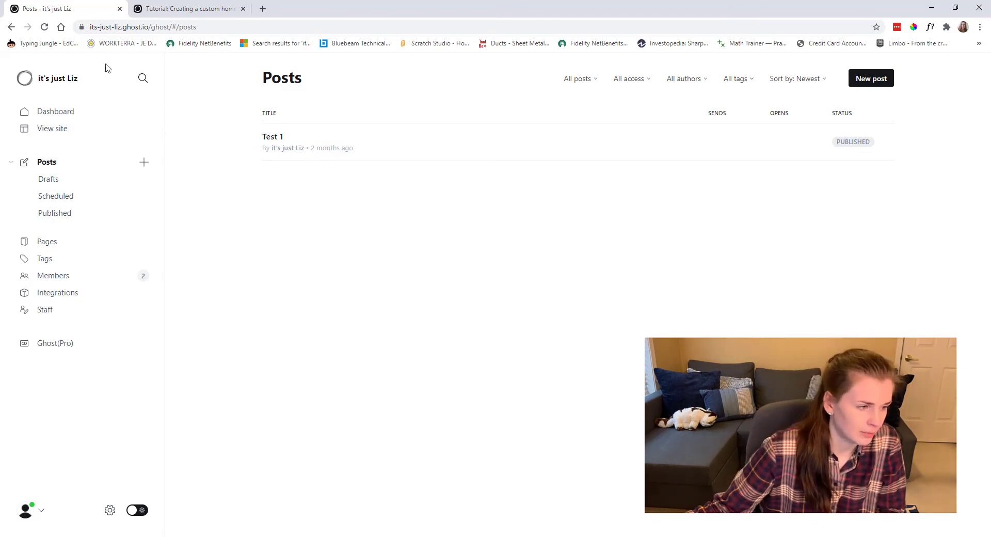
Read through the 'Creating a custom home page with Ghost' tutorial in the docs tab, then return to its top.
click(171, 14)
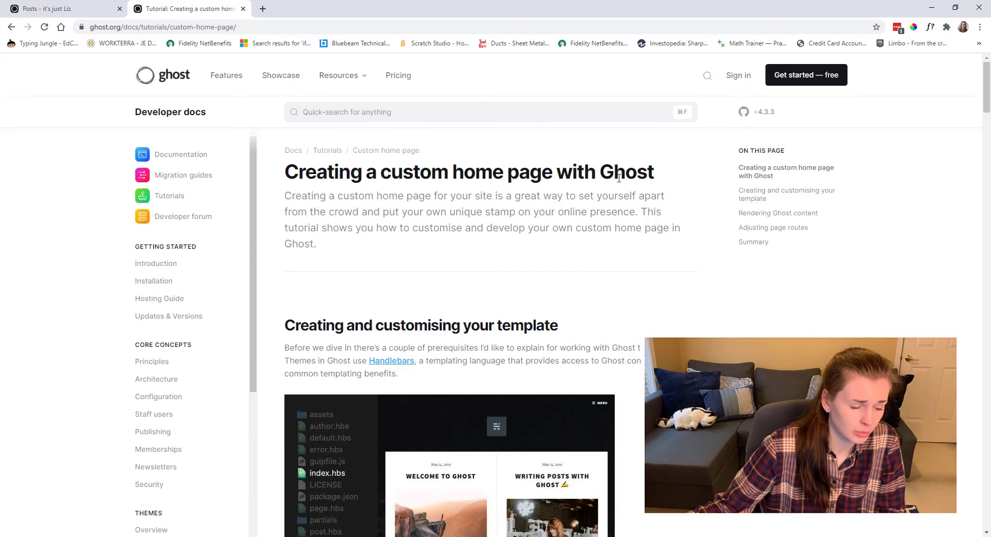
scroll(633, 341, down, 2)
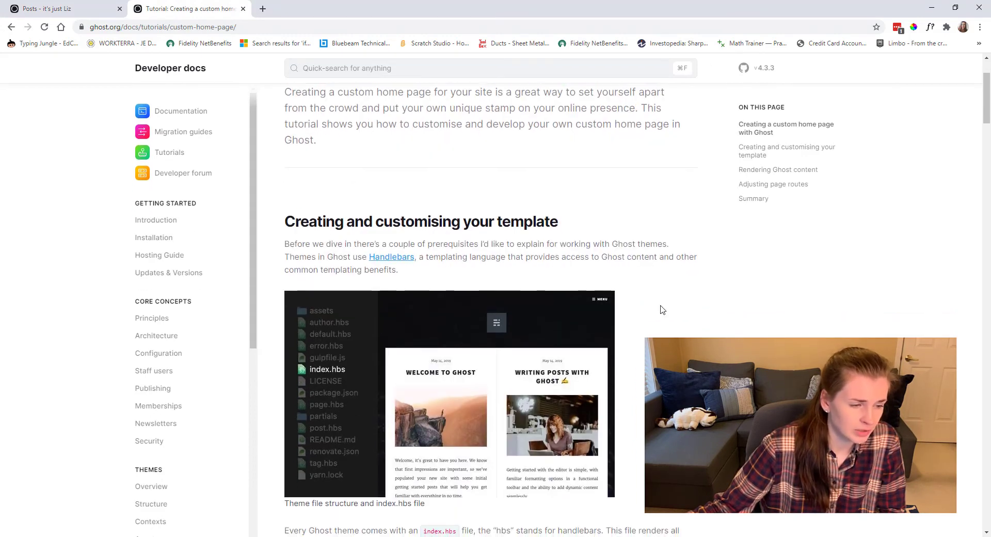
scroll(661, 312, down, 4)
scroll(662, 309, down, 4)
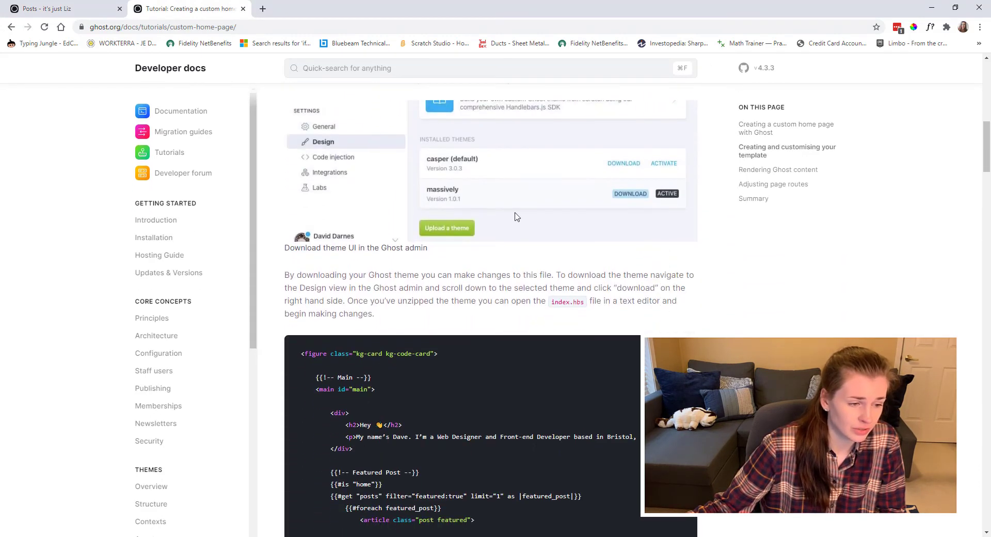
scroll(517, 215, down, 2)
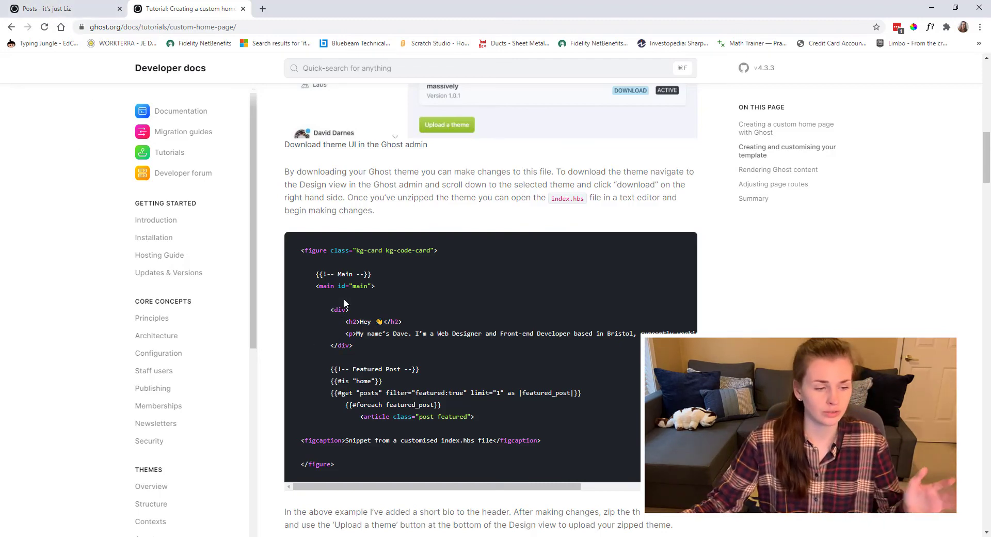
scroll(426, 290, down, 10)
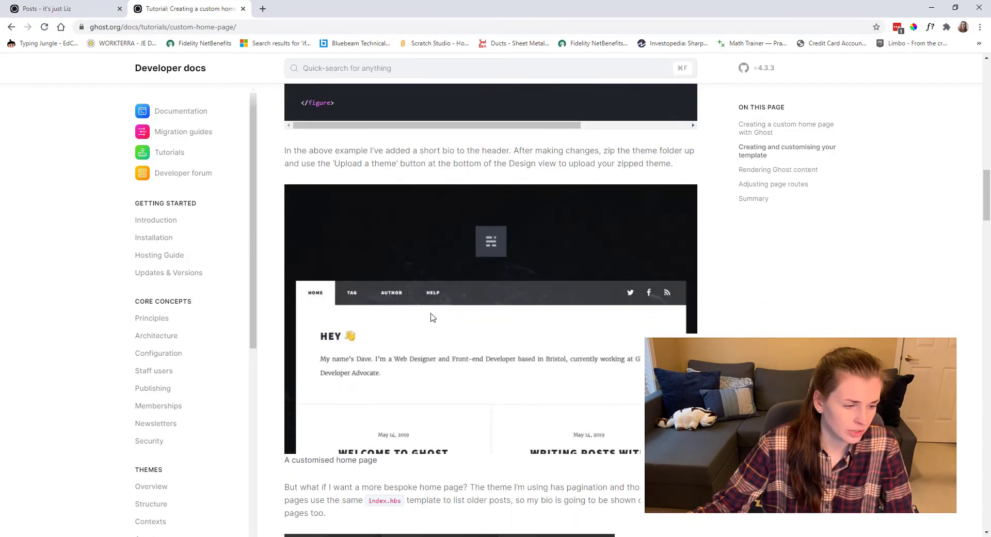
scroll(425, 347, down, 7)
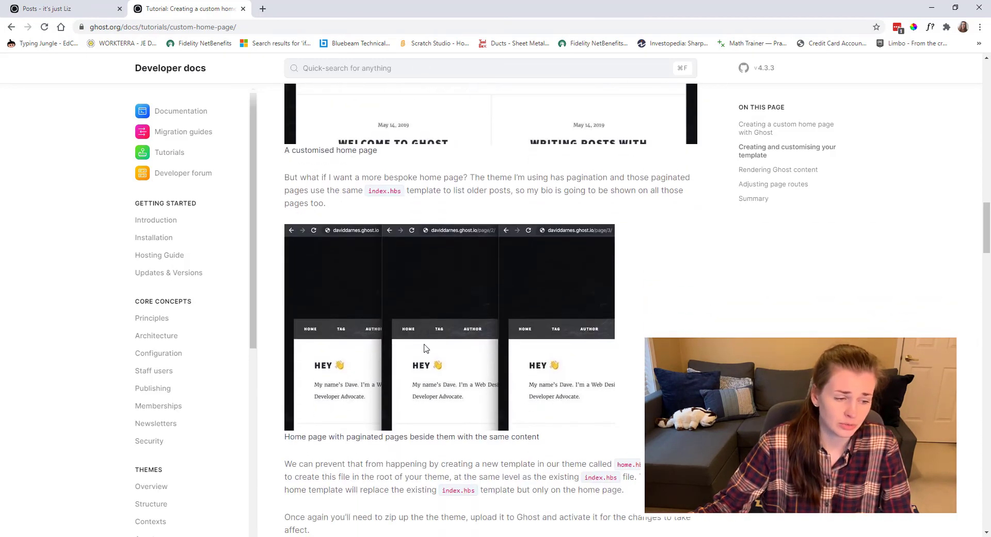
scroll(424, 346, down, 9)
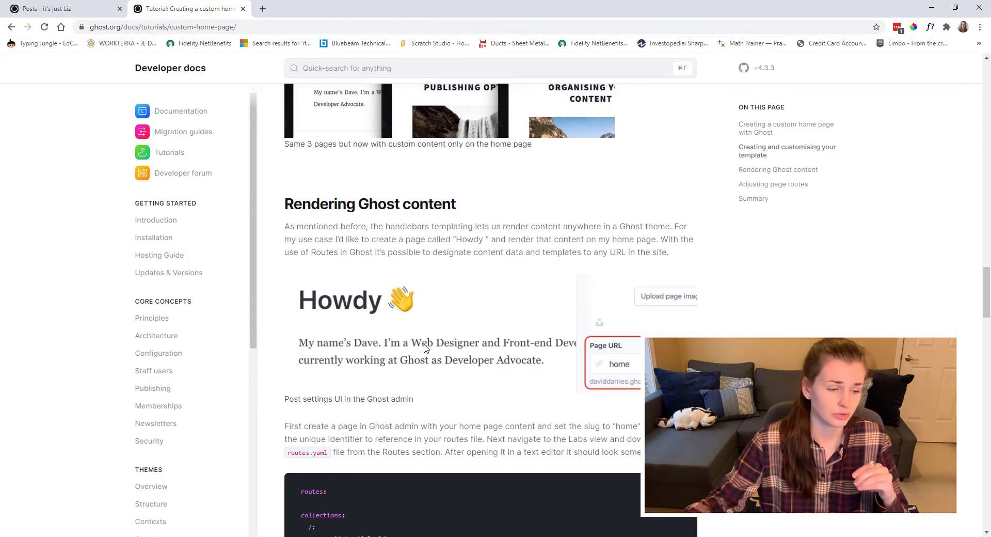
scroll(424, 347, down, 12)
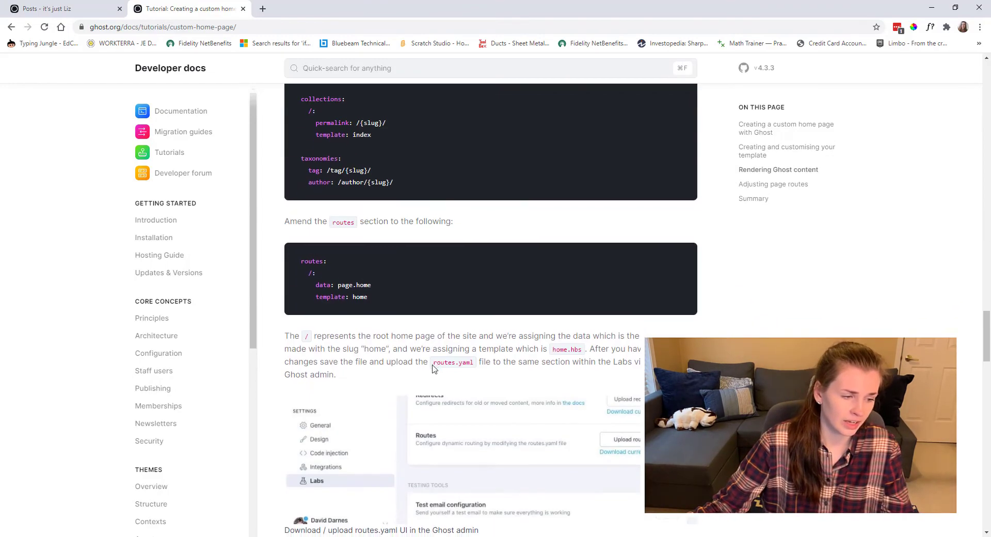
scroll(432, 366, down, 5)
scroll(397, 345, up, 7)
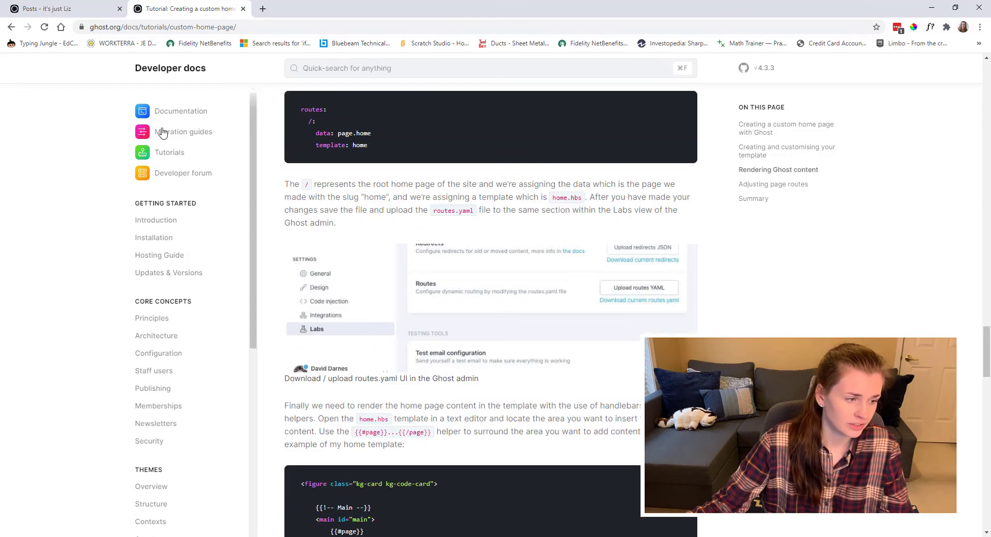
scroll(530, 277, up, 15)
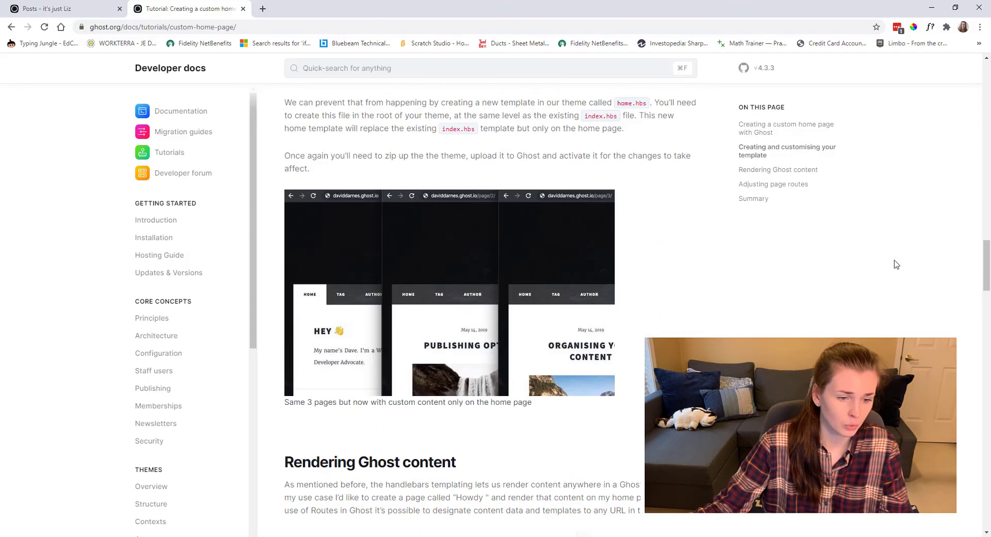
scroll(391, 64, up, 20)
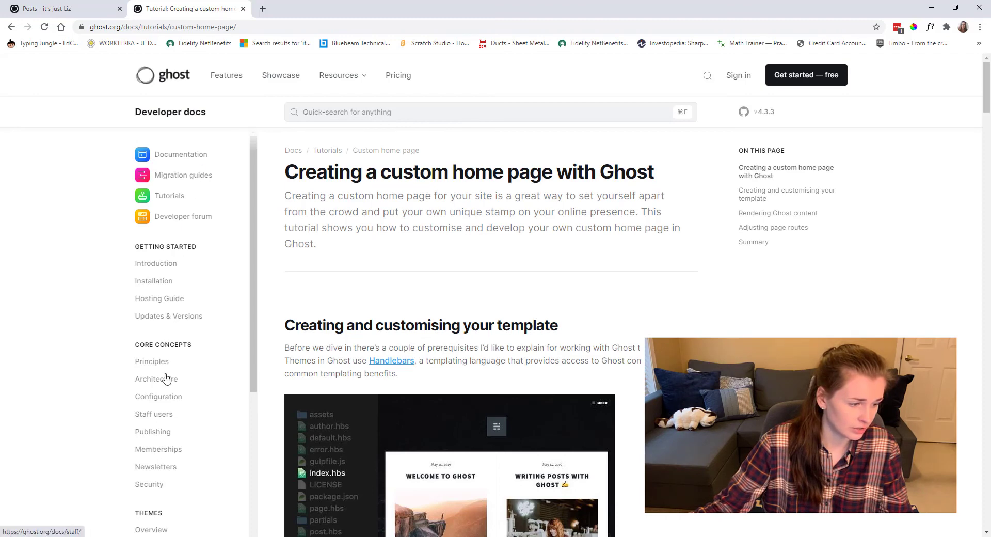
scroll(165, 349, down, 6)
scroll(163, 348, down, 2)
scroll(163, 347, up, 8)
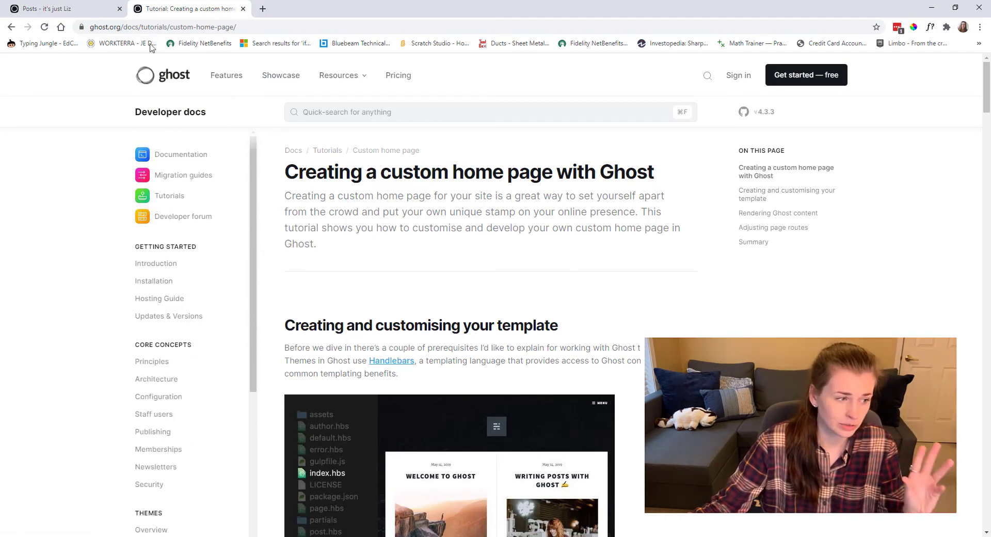
Show the admin Dashboard in the site tab, then bring the custom home page tutorial back.
click(72, 12)
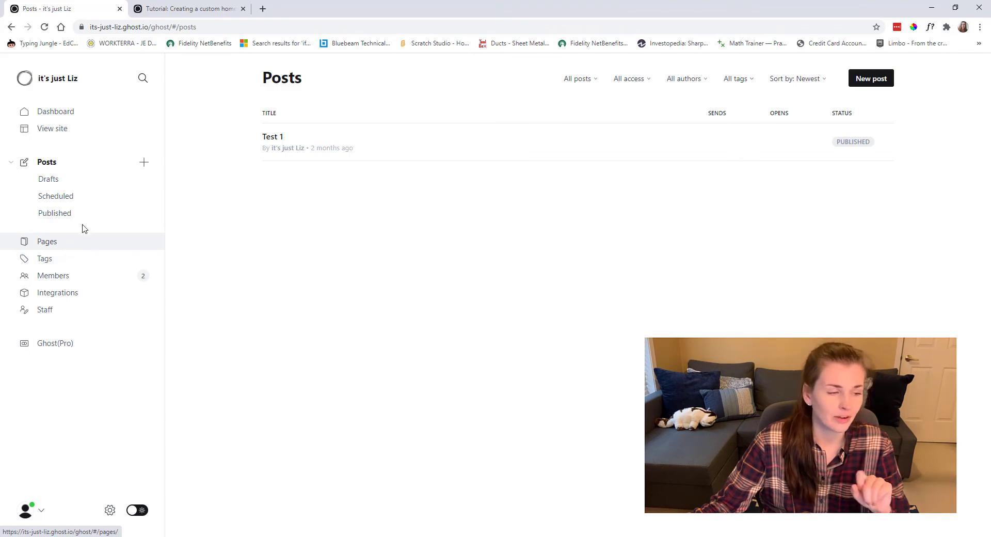
click(82, 116)
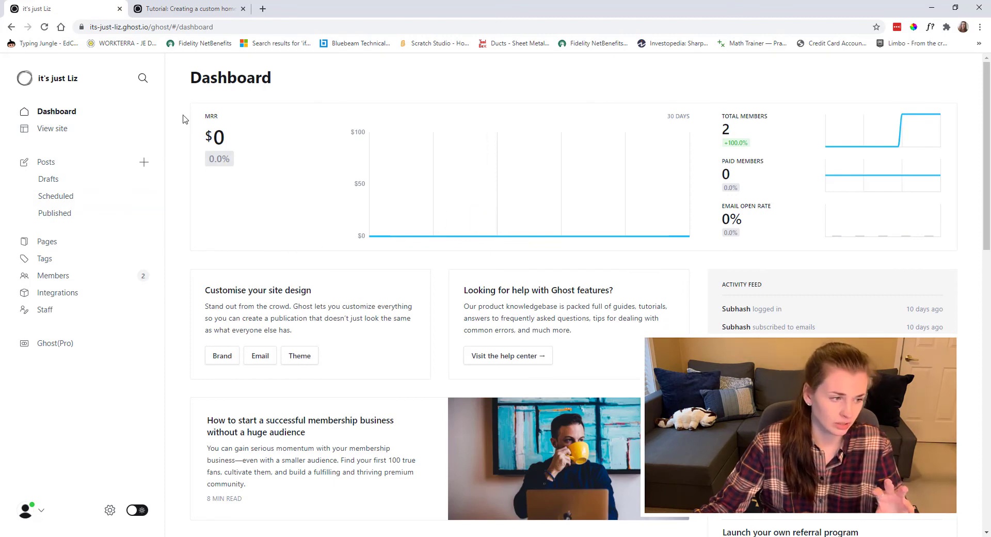
click(180, 10)
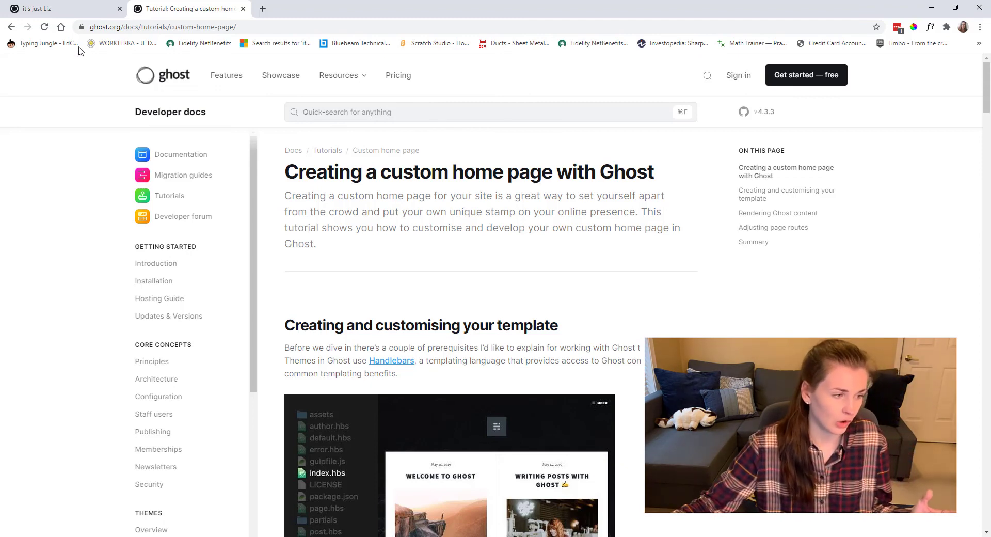
Bring the 'it's just Liz' admin Dashboard back in front of the tutorial.
click(72, 9)
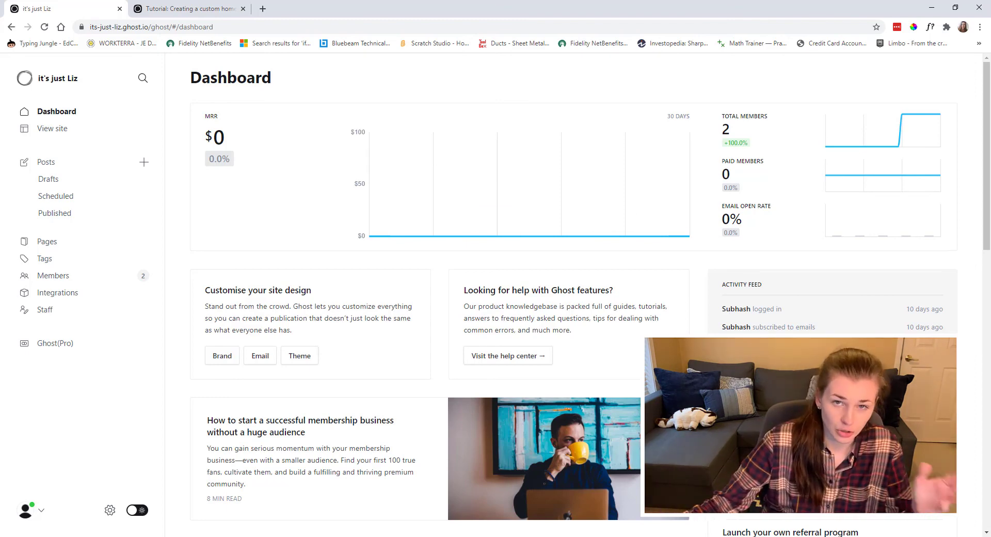
scroll(590, 192, down, 2)
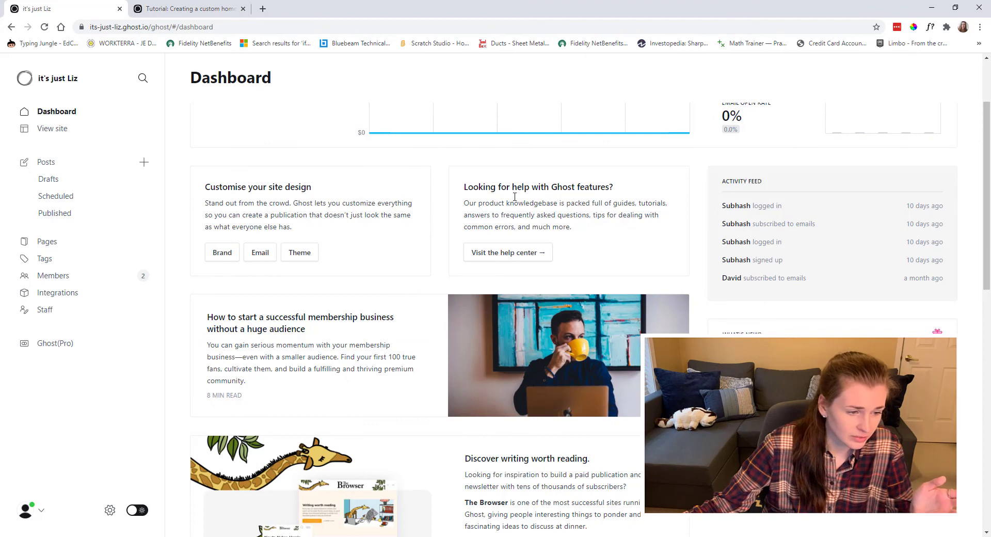
scroll(768, 257, down, 1)
scroll(439, 310, down, 2)
scroll(439, 310, down, 5)
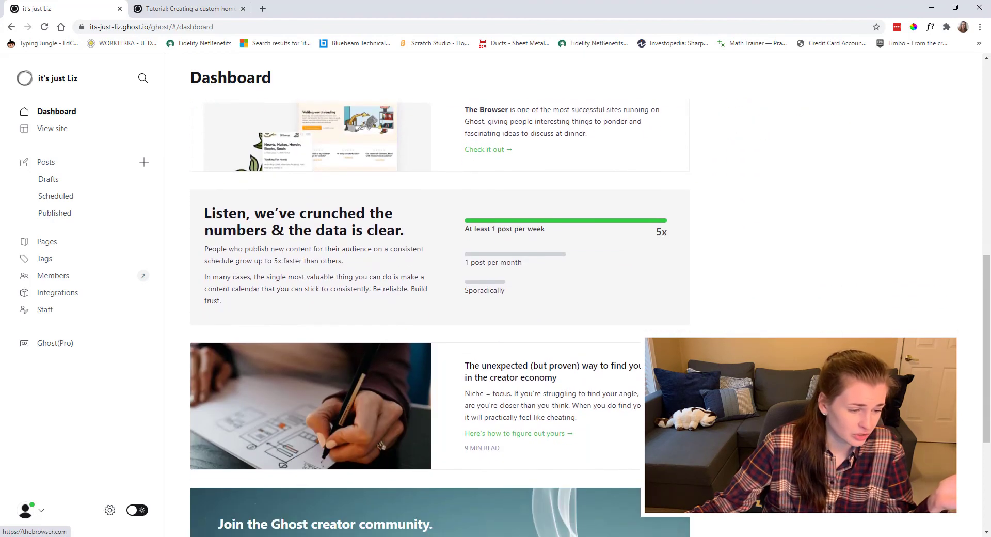
scroll(439, 310, down, 2)
scroll(438, 309, up, 10)
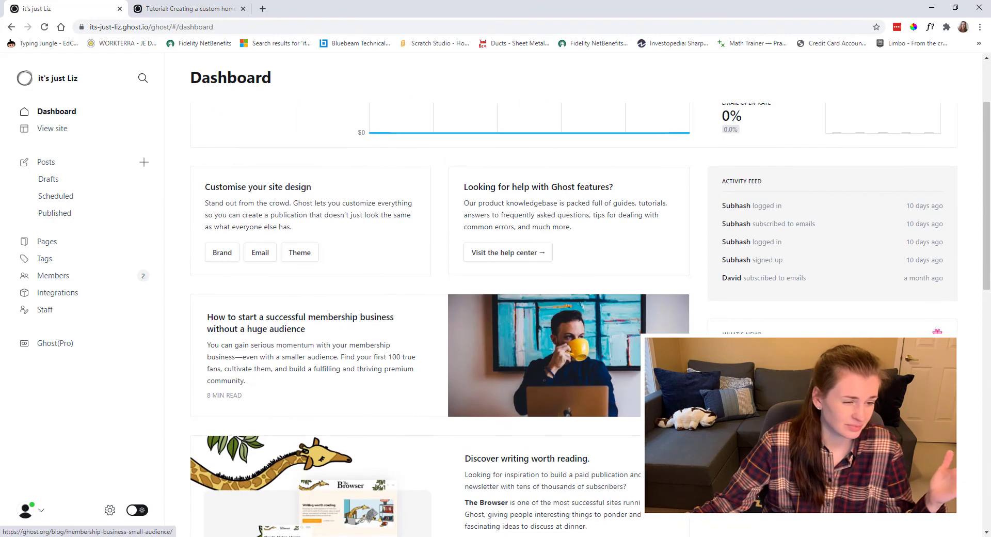
scroll(439, 309, up, 2)
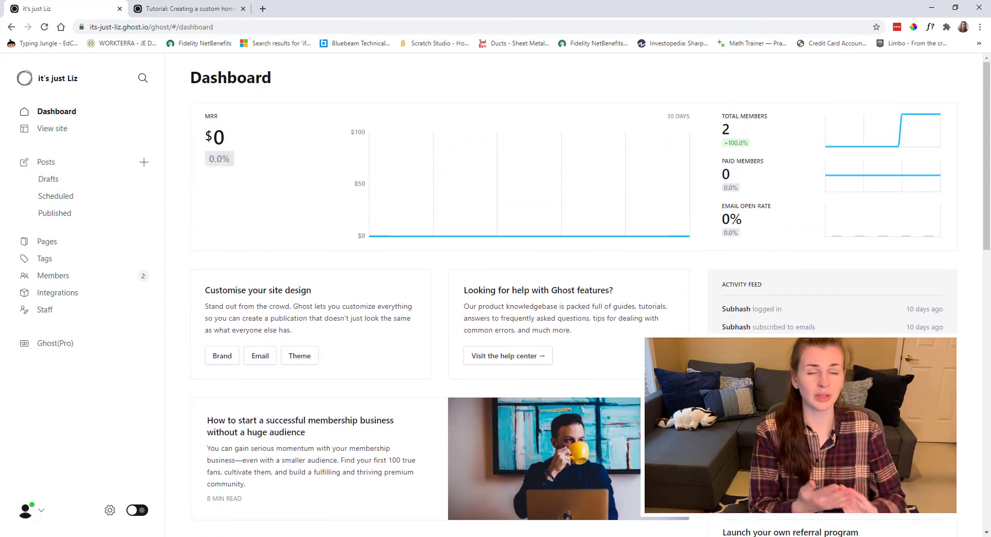